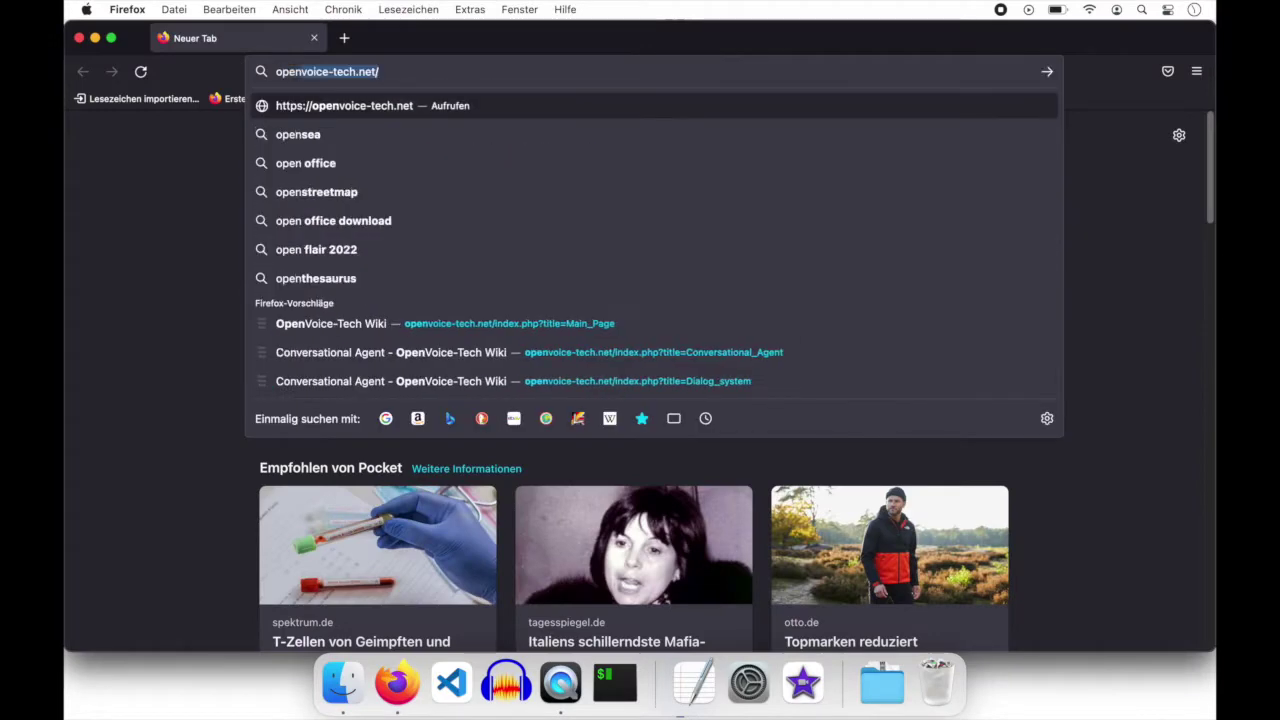
# Load the wiki's Main Page and open the Conversational Agent article by searching 'conver'
pyautogui.press('Return')
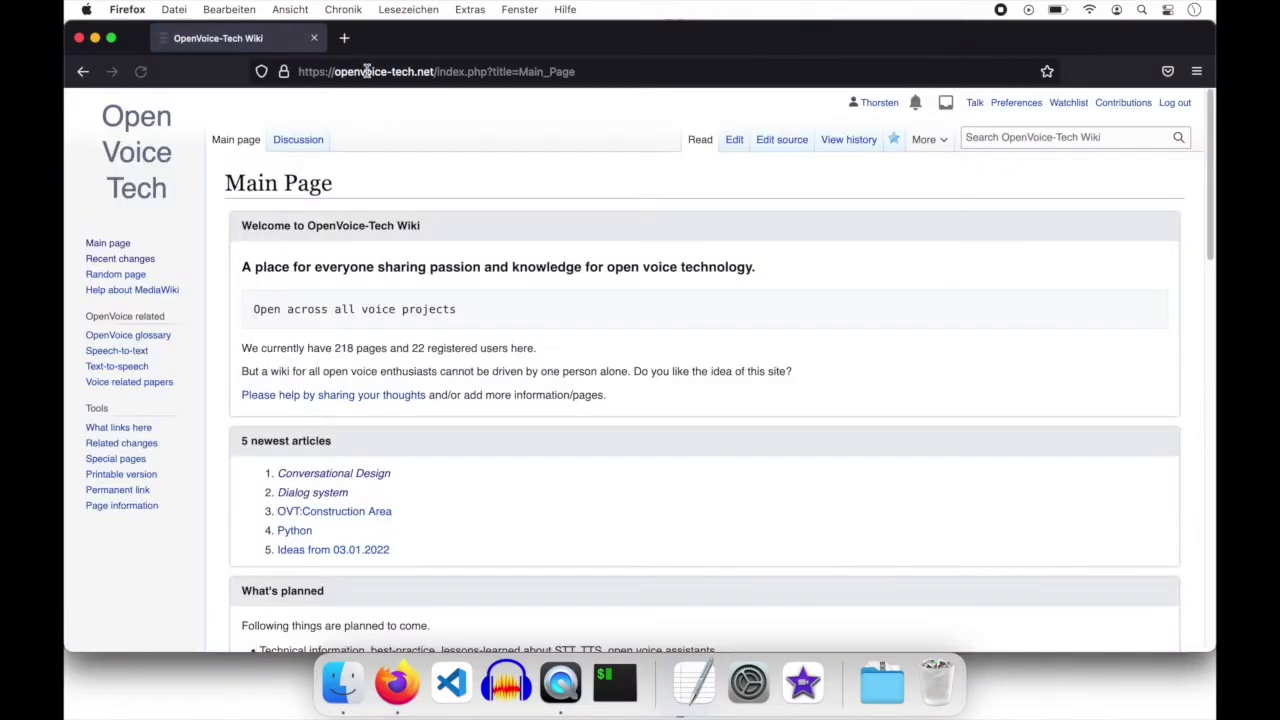
pyautogui.click(971, 137)
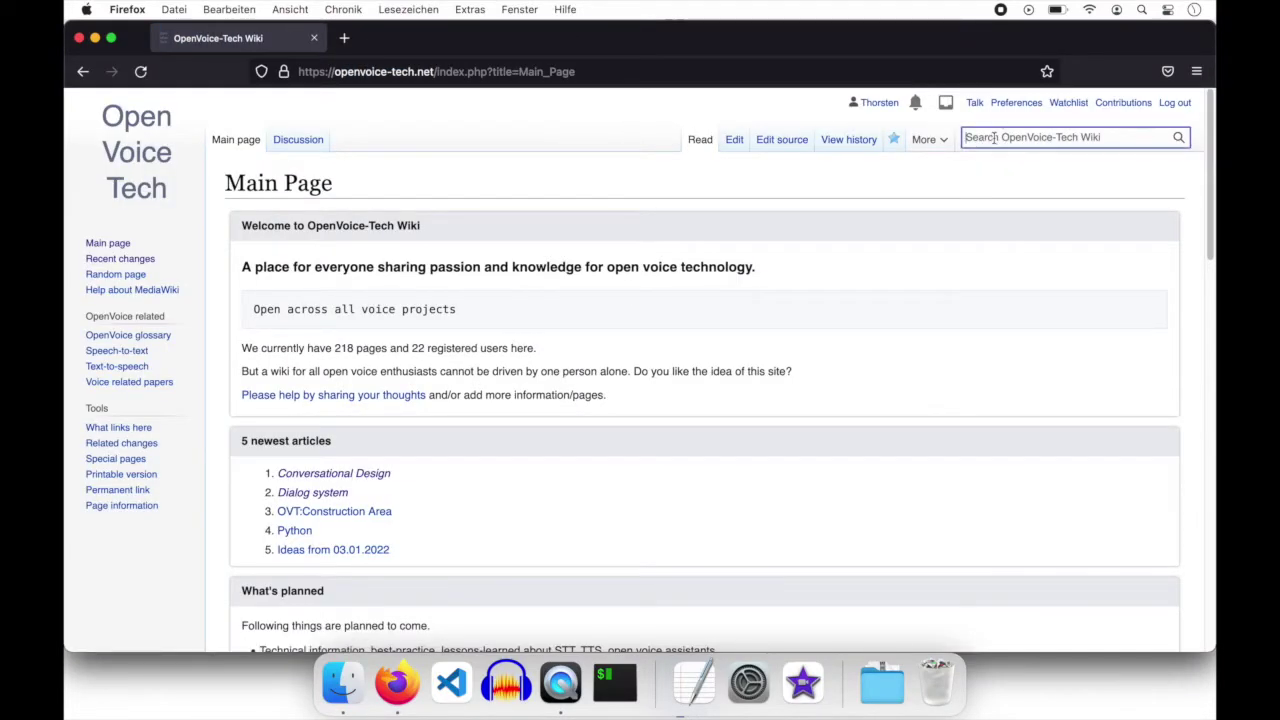
pyautogui.write('conver')
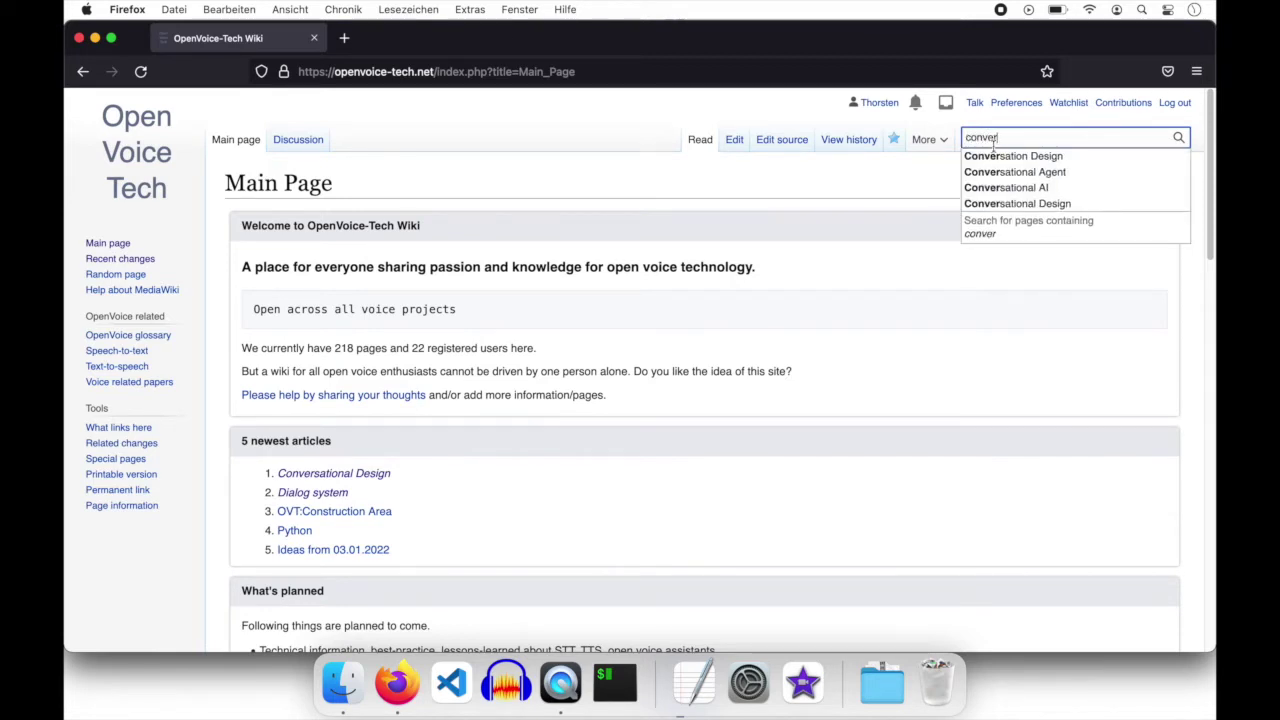
pyautogui.click(997, 174)
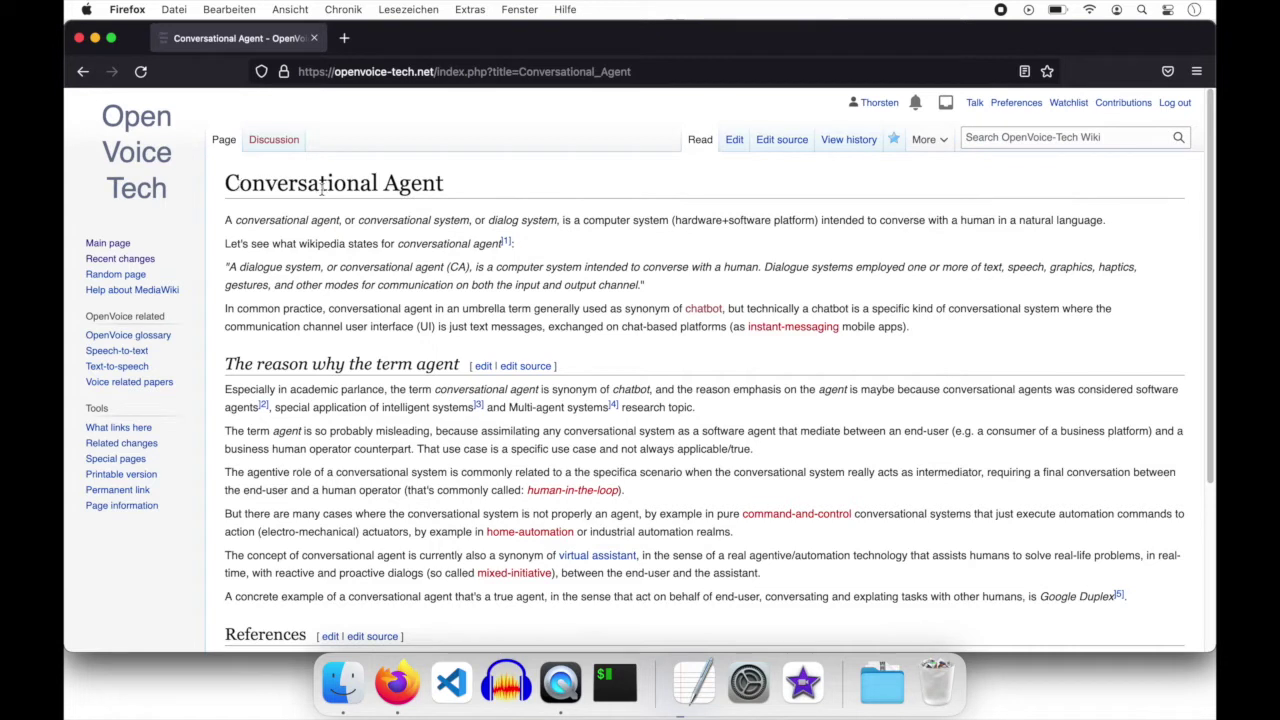
# Search 'dialo' and open Dialog system, which lands on the Conversational Agent article
pyautogui.click(1002, 138)
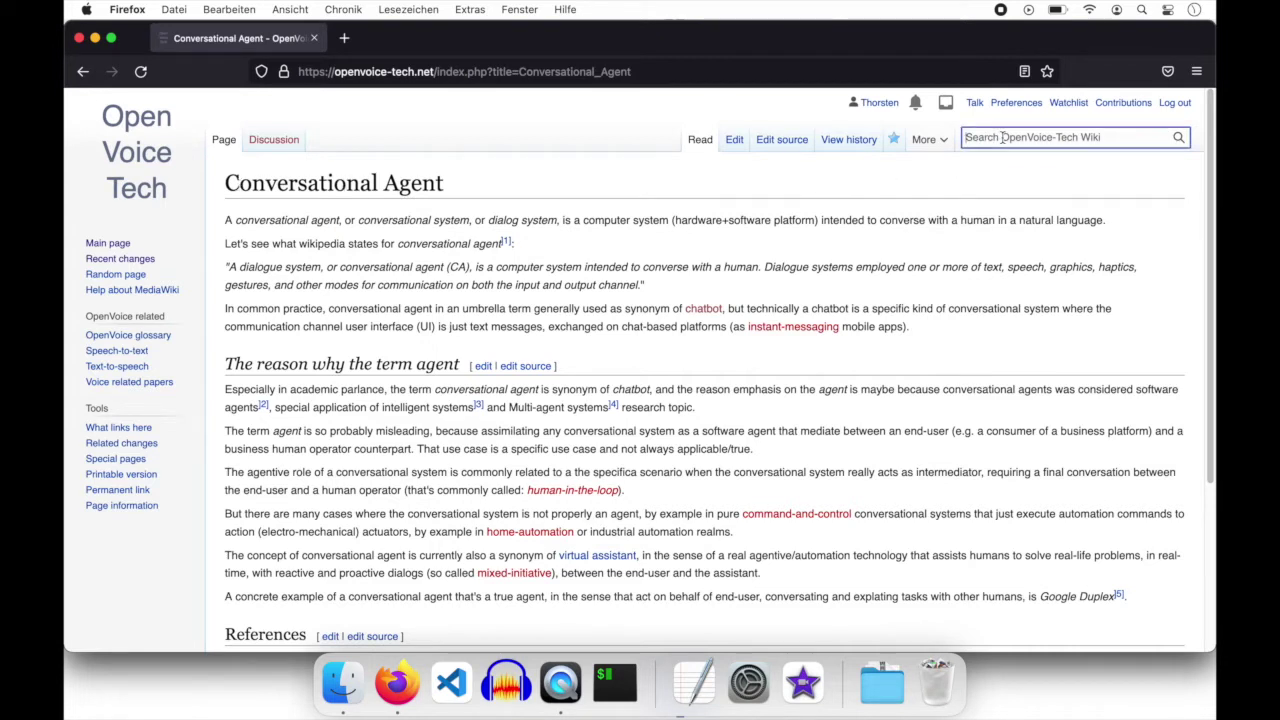
pyautogui.write('dia')
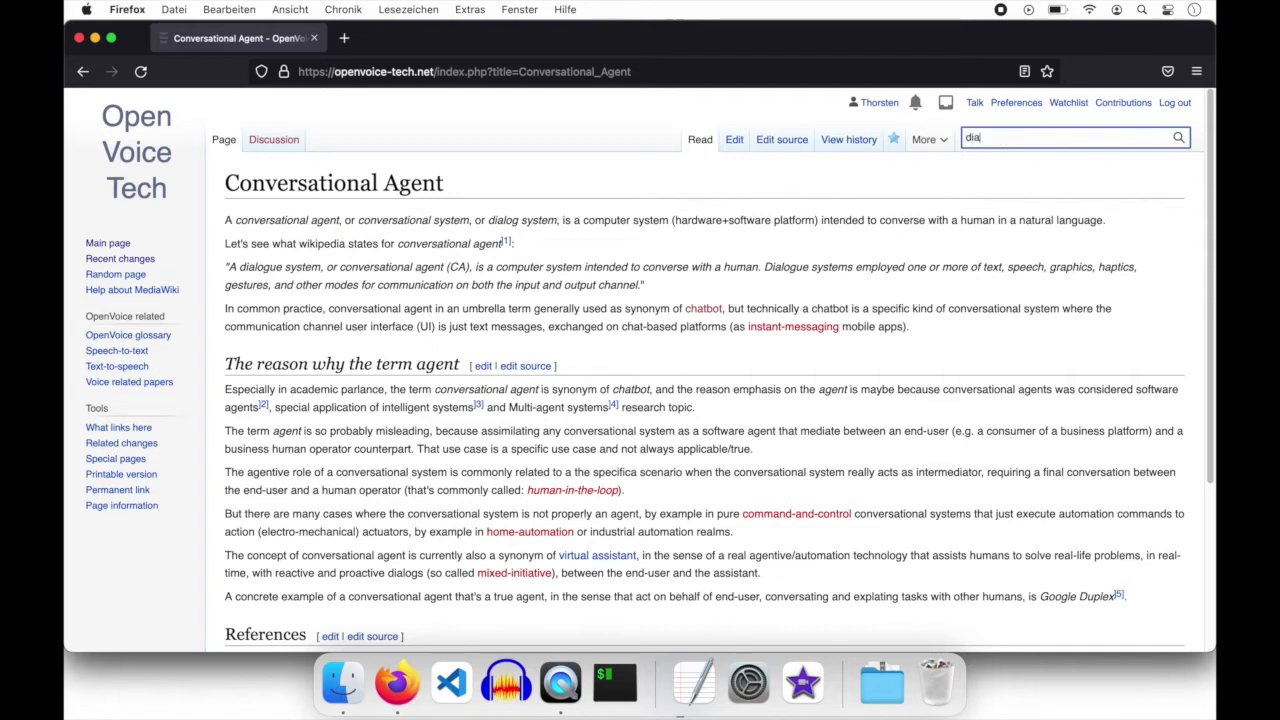
pyautogui.write('lo')
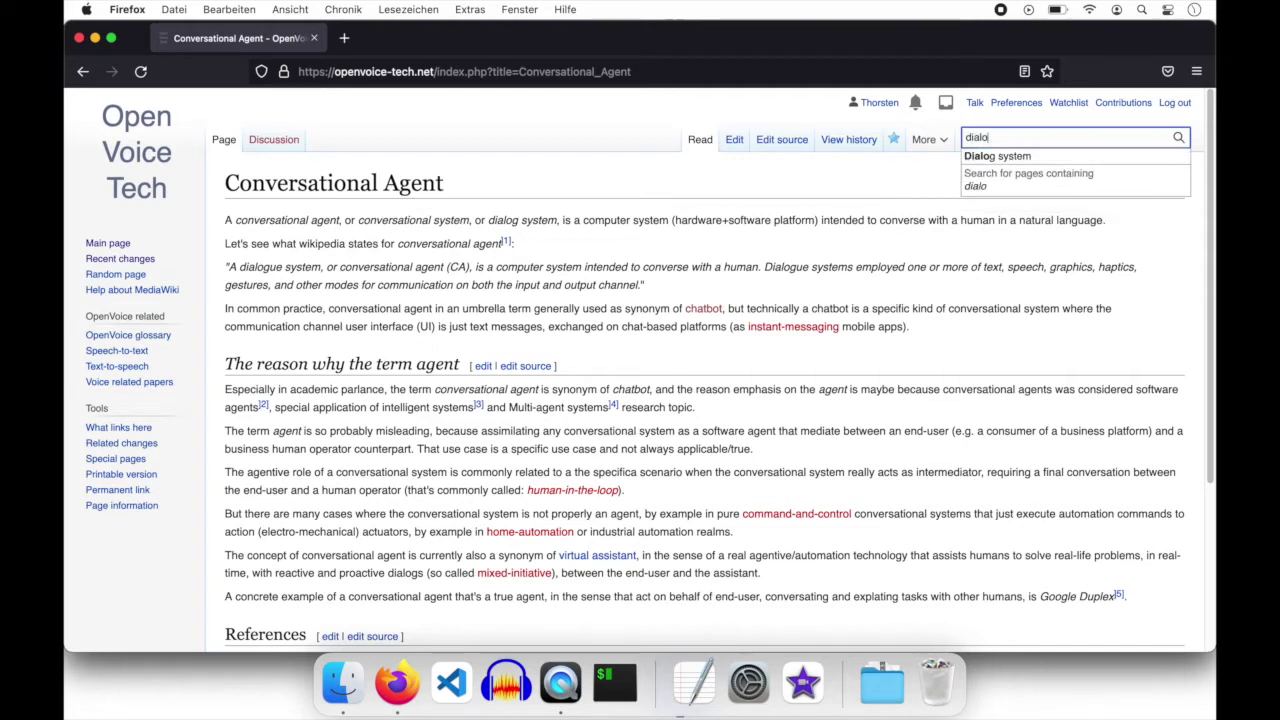
pyautogui.click(1015, 160)
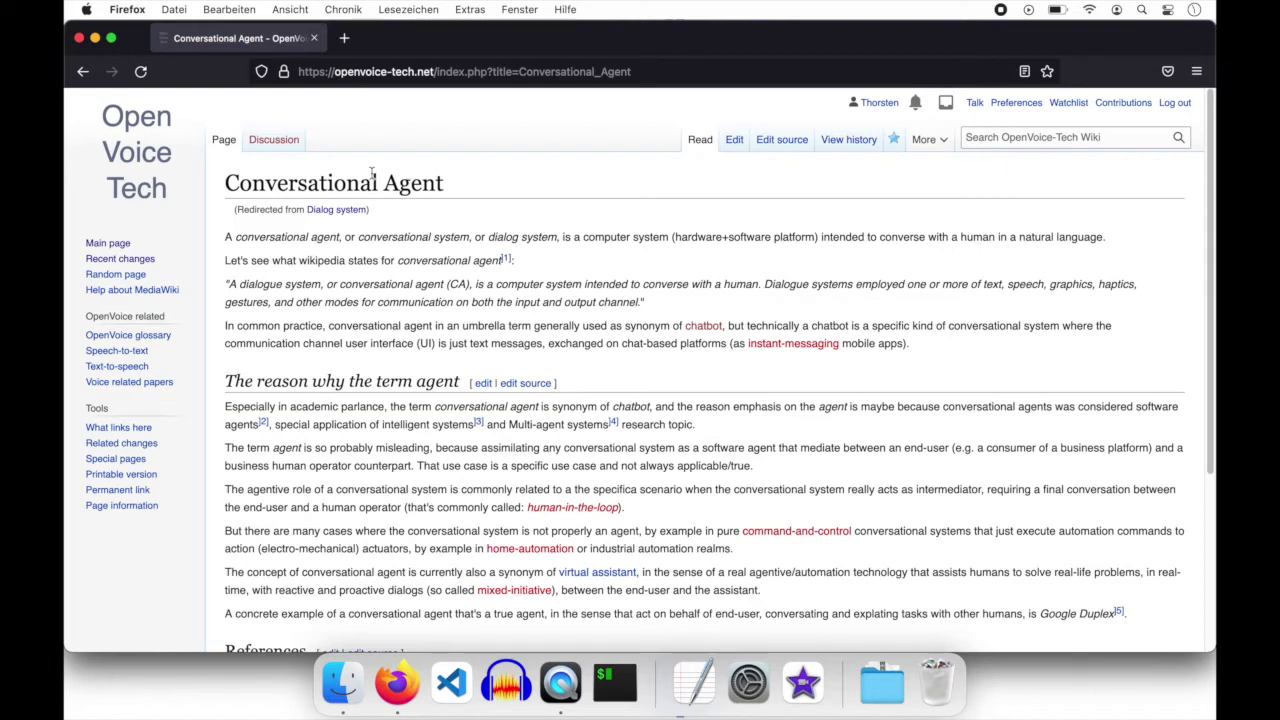
# Highlight the Conversational Agent title and its 'Redirected from Dialog system' note
pyautogui.moveTo(226, 187); pyautogui.dragTo(438, 177)
pyautogui.click(455, 183)
pyautogui.moveTo(376, 212); pyautogui.dragTo(229, 210)
pyautogui.click(259, 186)
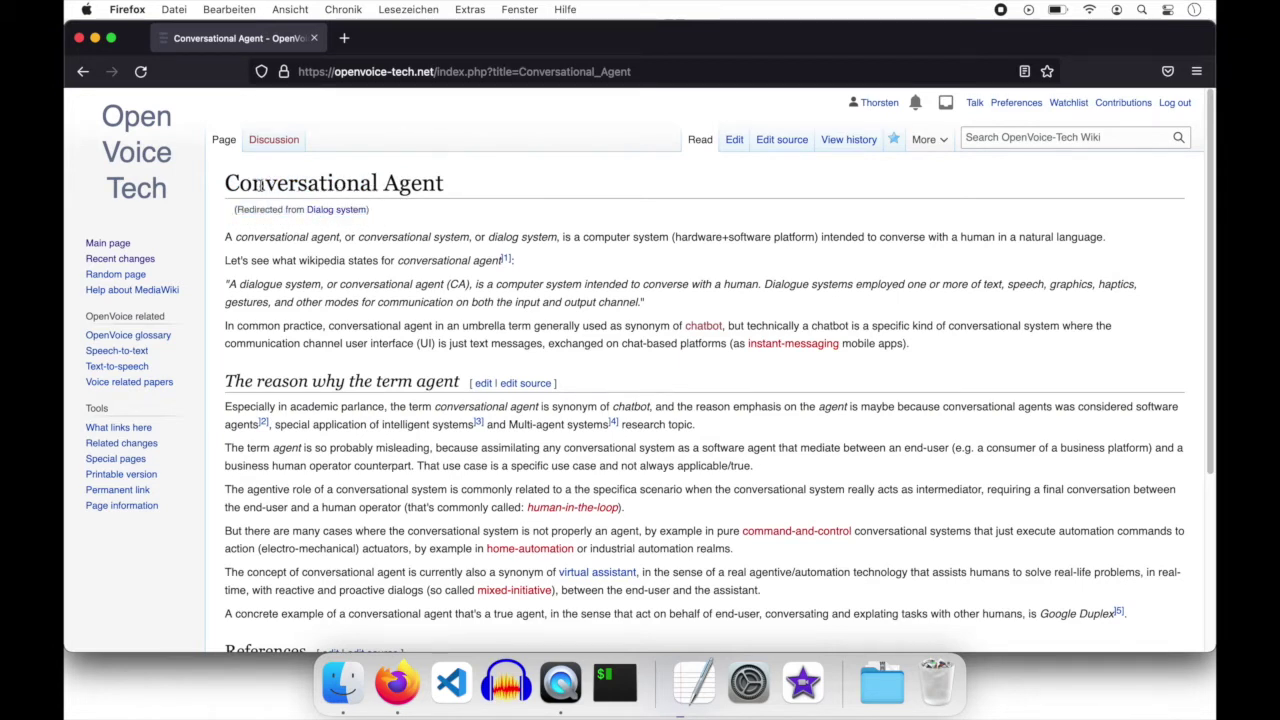
# Open the Dialog system redirect page and highlight its Conversational Agent target, then edit its source
pyautogui.click(339, 212)
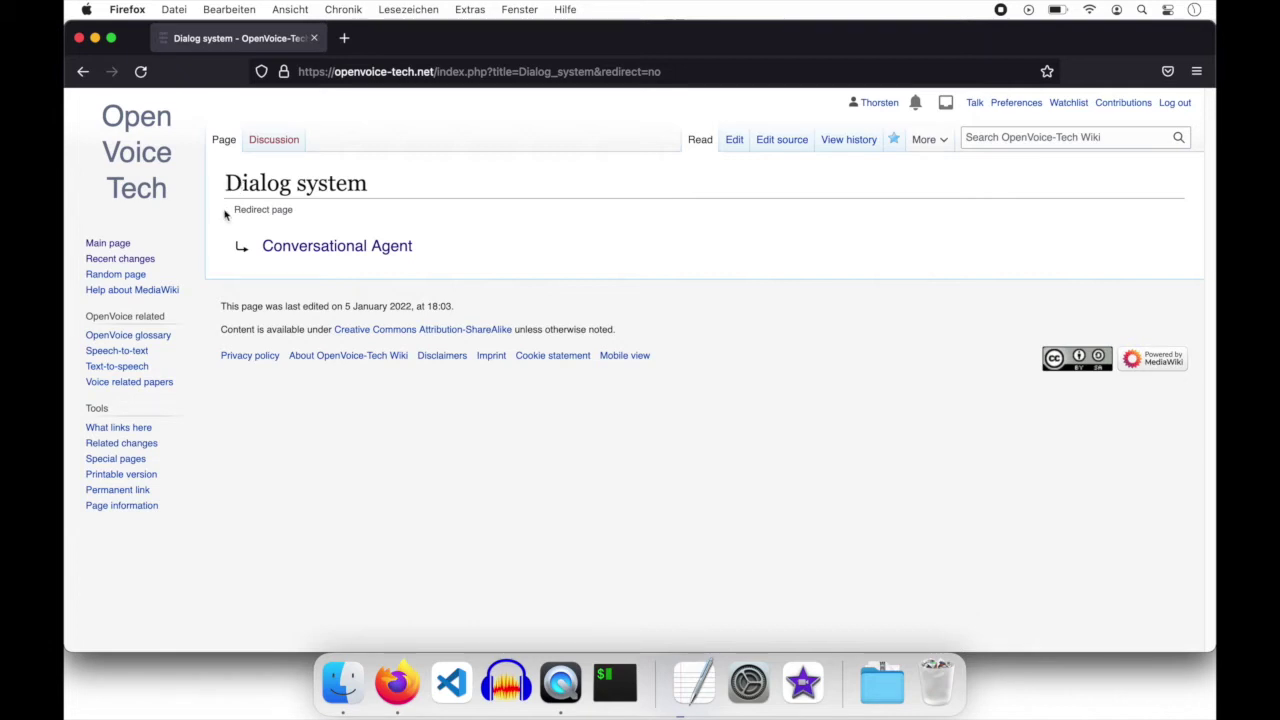
pyautogui.tripleClick(321, 249)
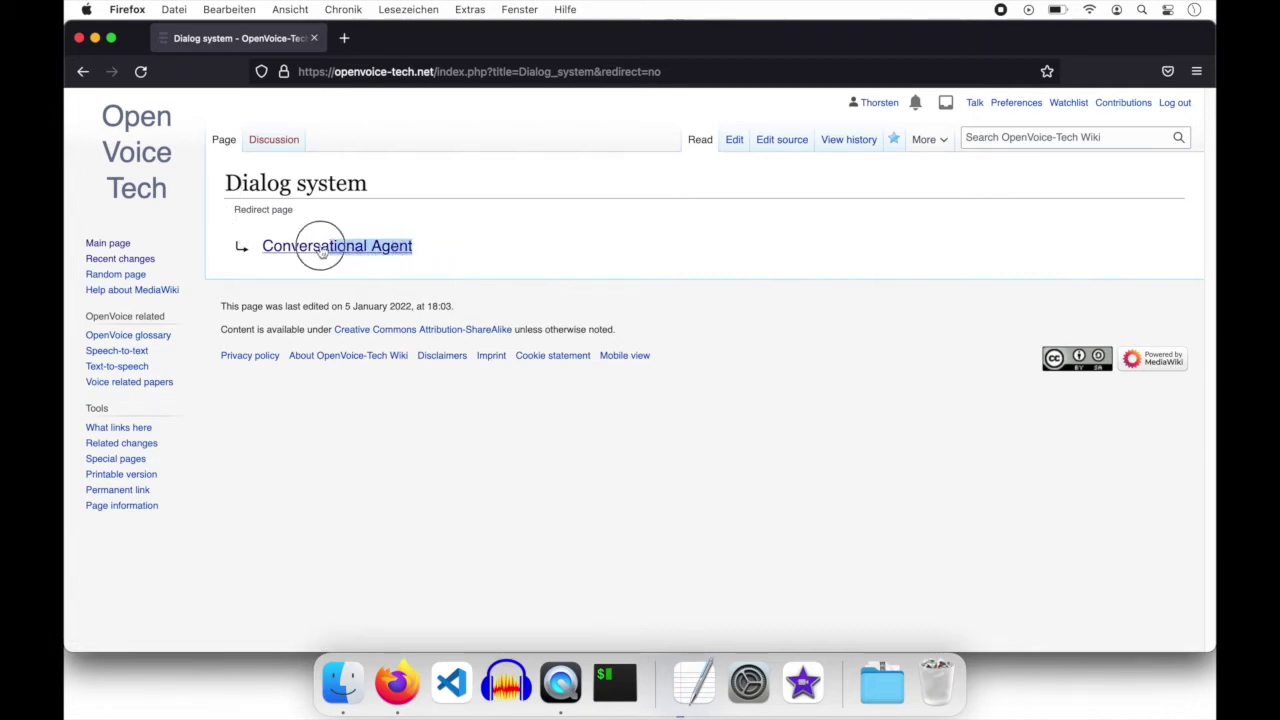
pyautogui.keyDown('shift'); pyautogui.click(238, 209); pyautogui.keyUp('shift')
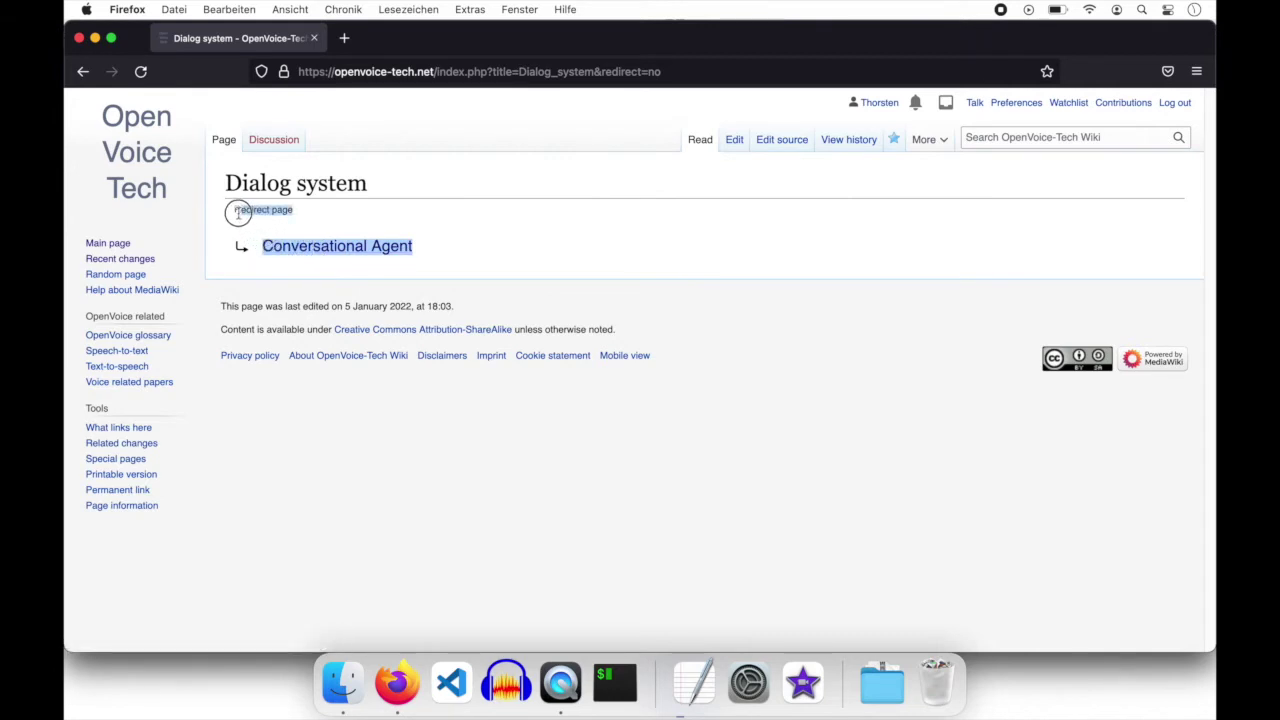
pyautogui.click(463, 229)
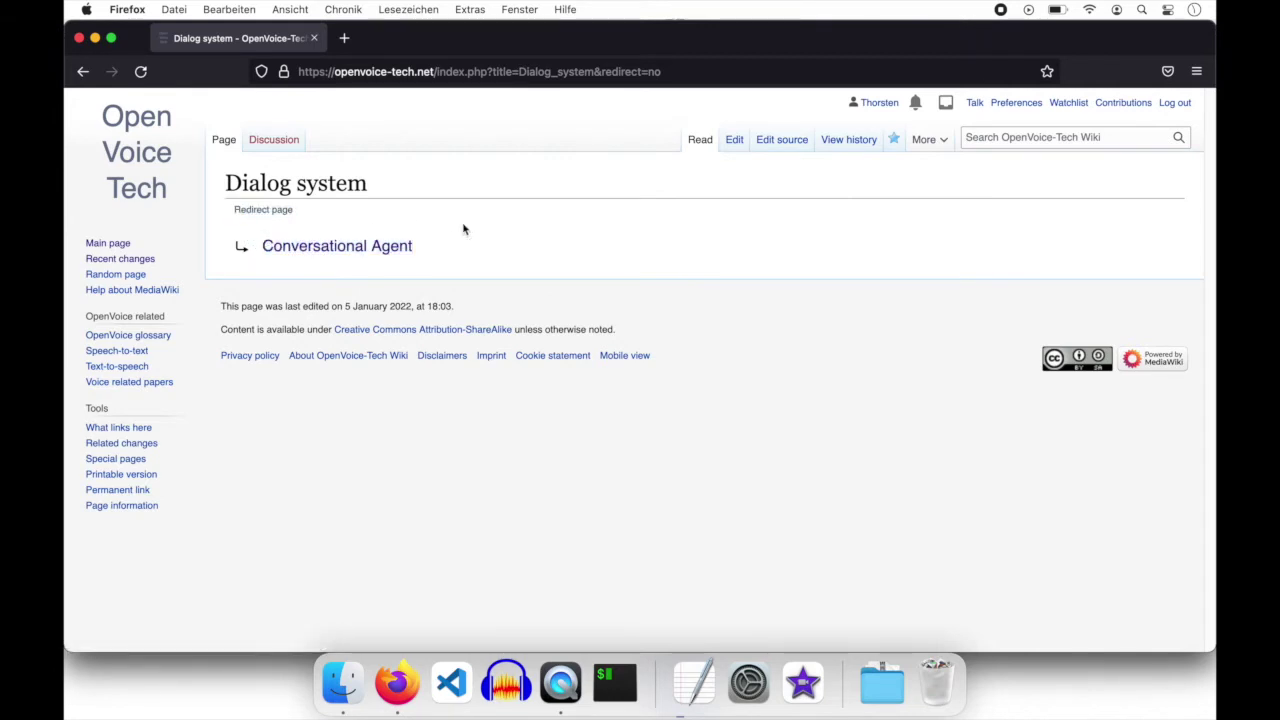
pyautogui.click(788, 148)
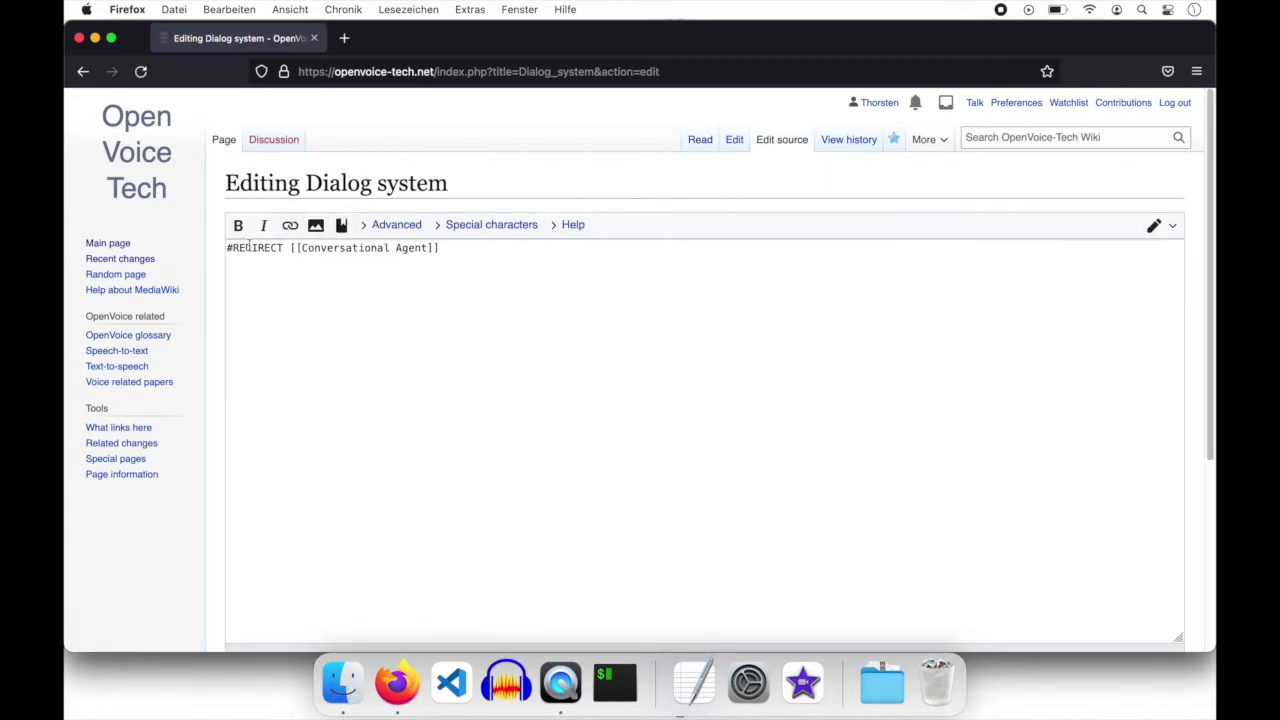
# Highlight the #REDIRECT keyword and the Conversational Agent target in the Dialog system wikitext
pyautogui.moveTo(226, 249); pyautogui.dragTo(446, 249)
pyautogui.click(446, 249)
pyautogui.moveTo(301, 250); pyautogui.dragTo(195, 244)
pyautogui.press('super+c')
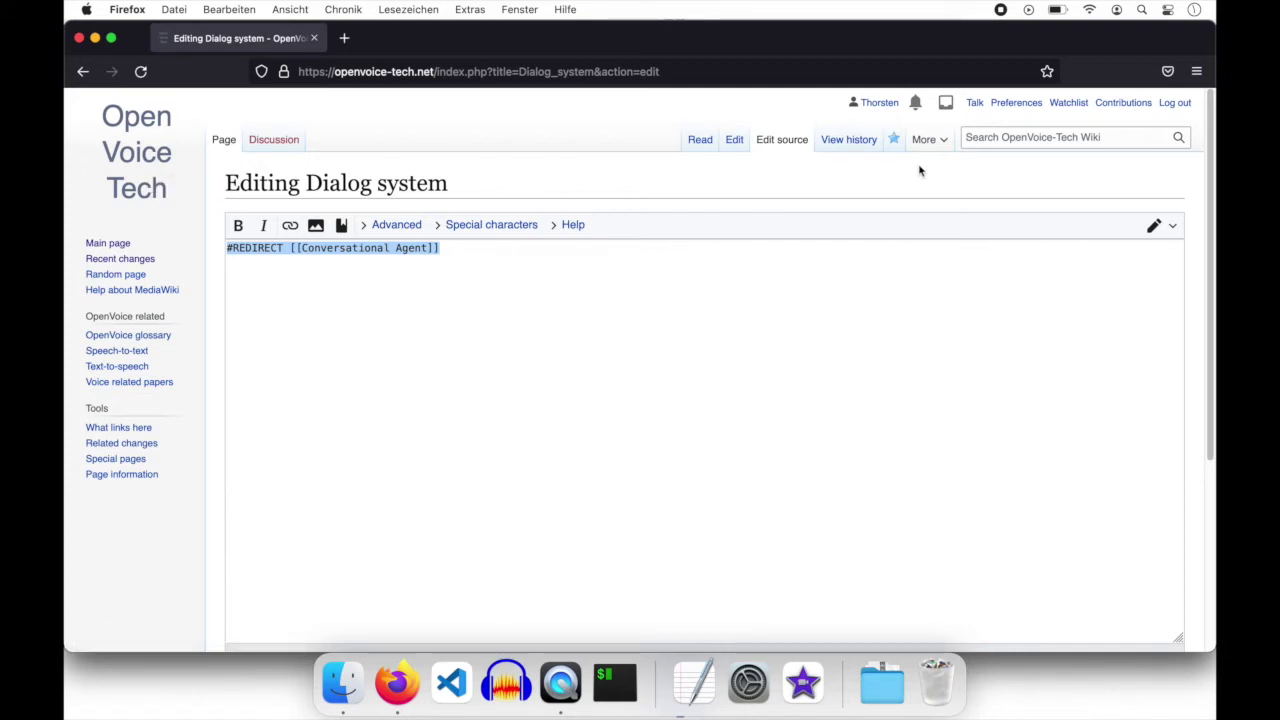
pyautogui.click(1012, 141)
# Search the wiki for 'chatbot' to list the four pages mentioning it, then return to the Main Page
pyautogui.write('chat')
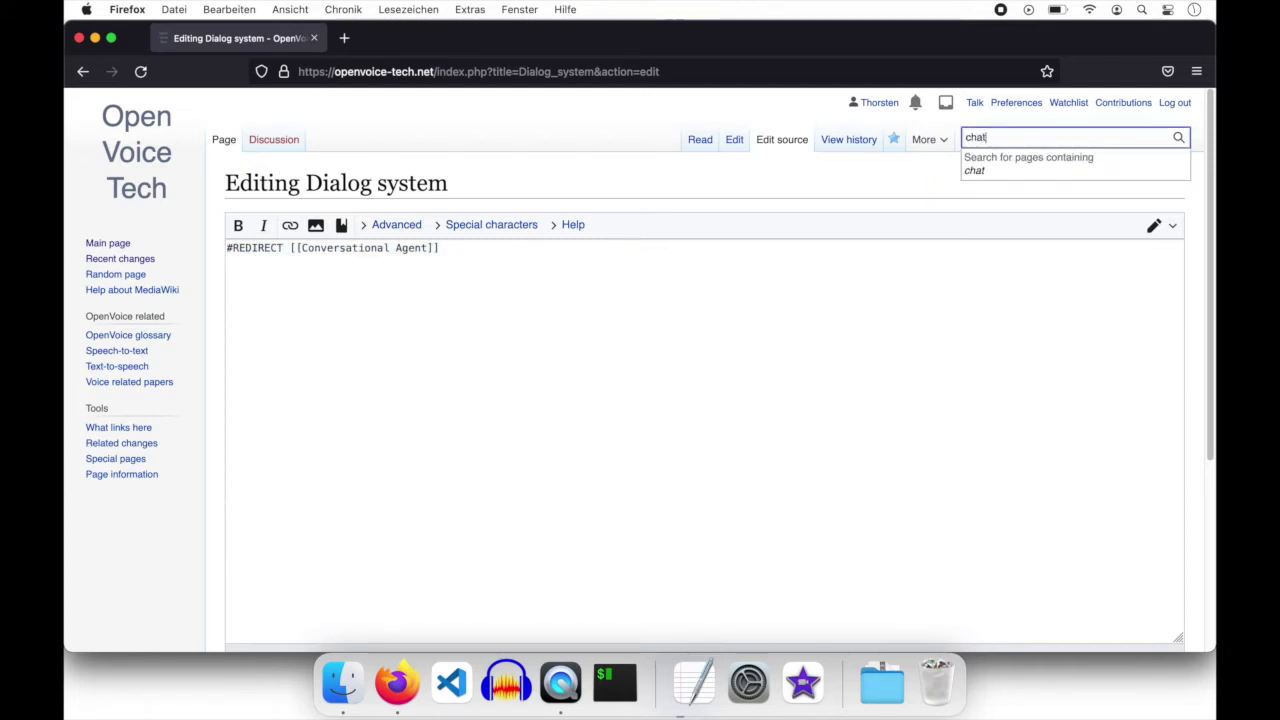
pyautogui.write('bot')
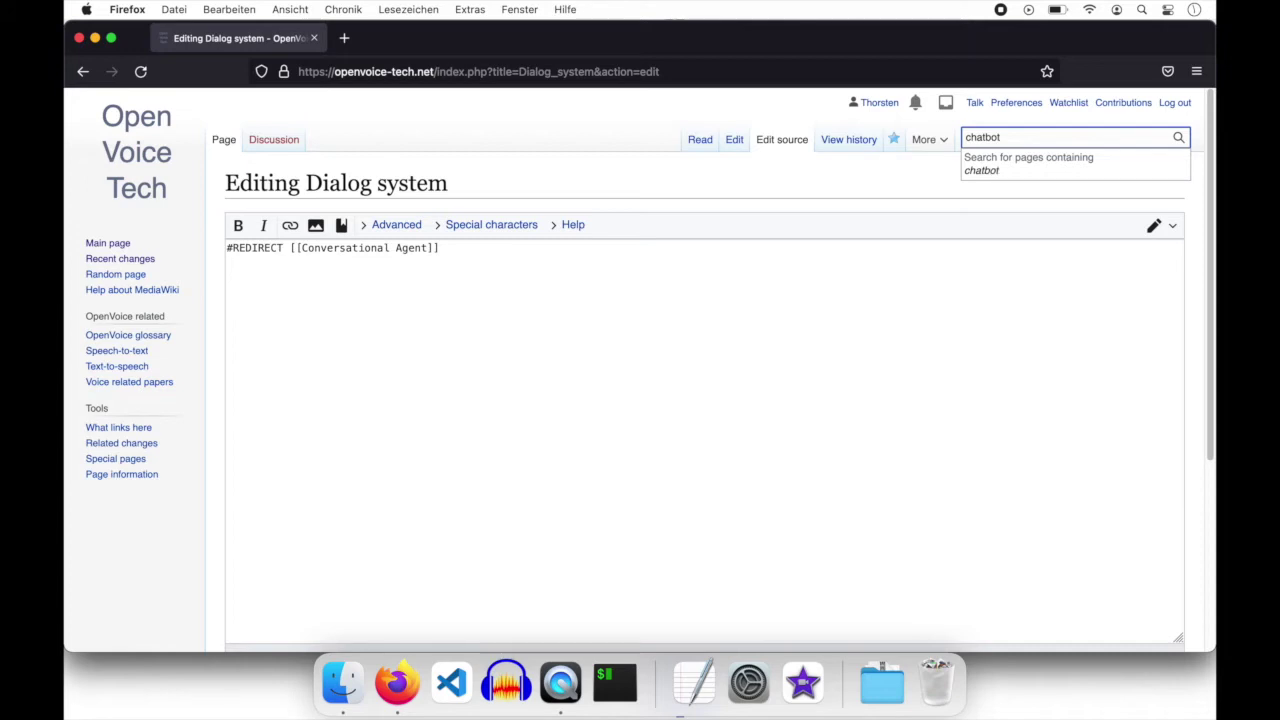
pyautogui.click(994, 171)
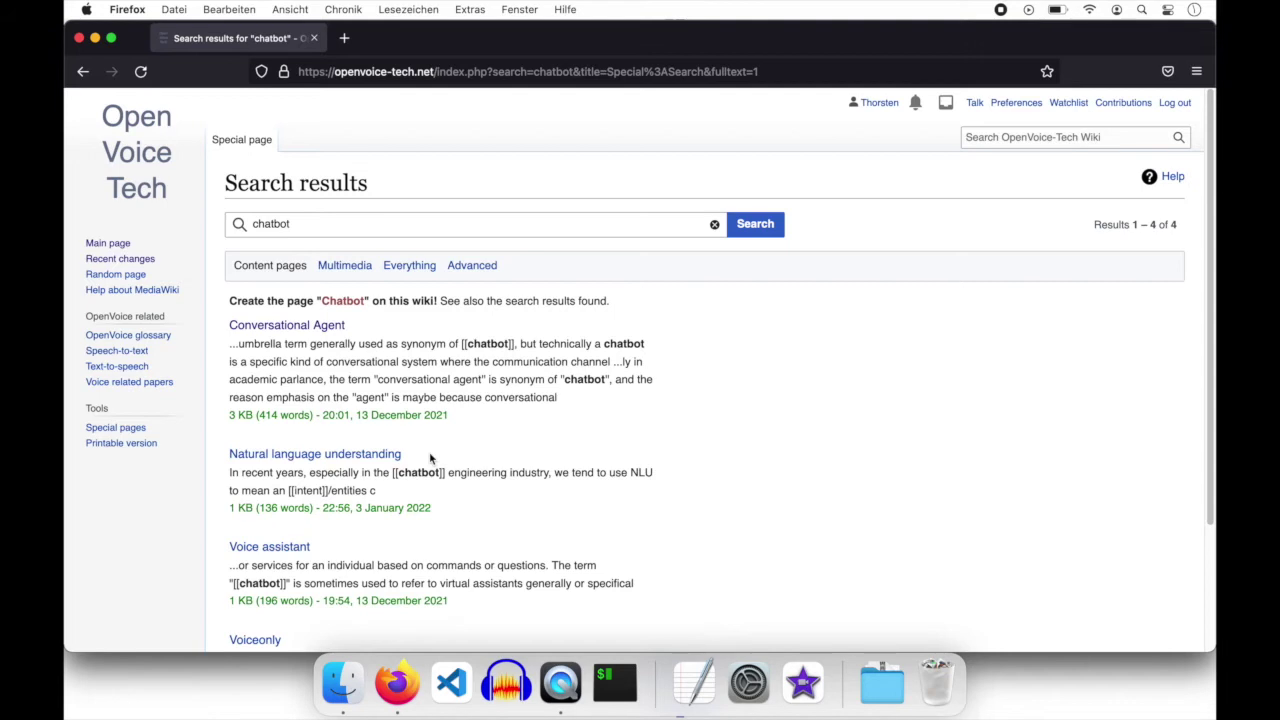
pyautogui.click(141, 162)
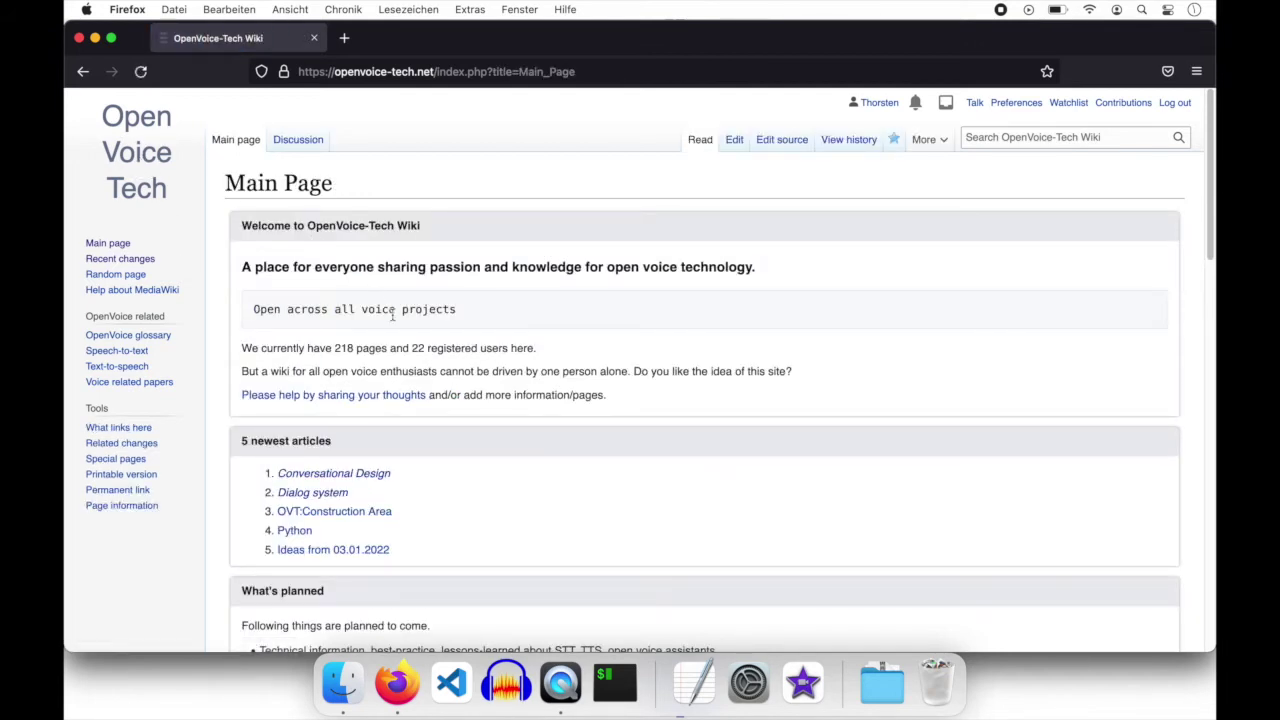
# Scroll to 'Want to contribute to the Wiki?' and view the three pages linking to Chatbot
pyautogui.scroll(-6, 393, 316)
pyautogui.scroll(-7, 393, 318)
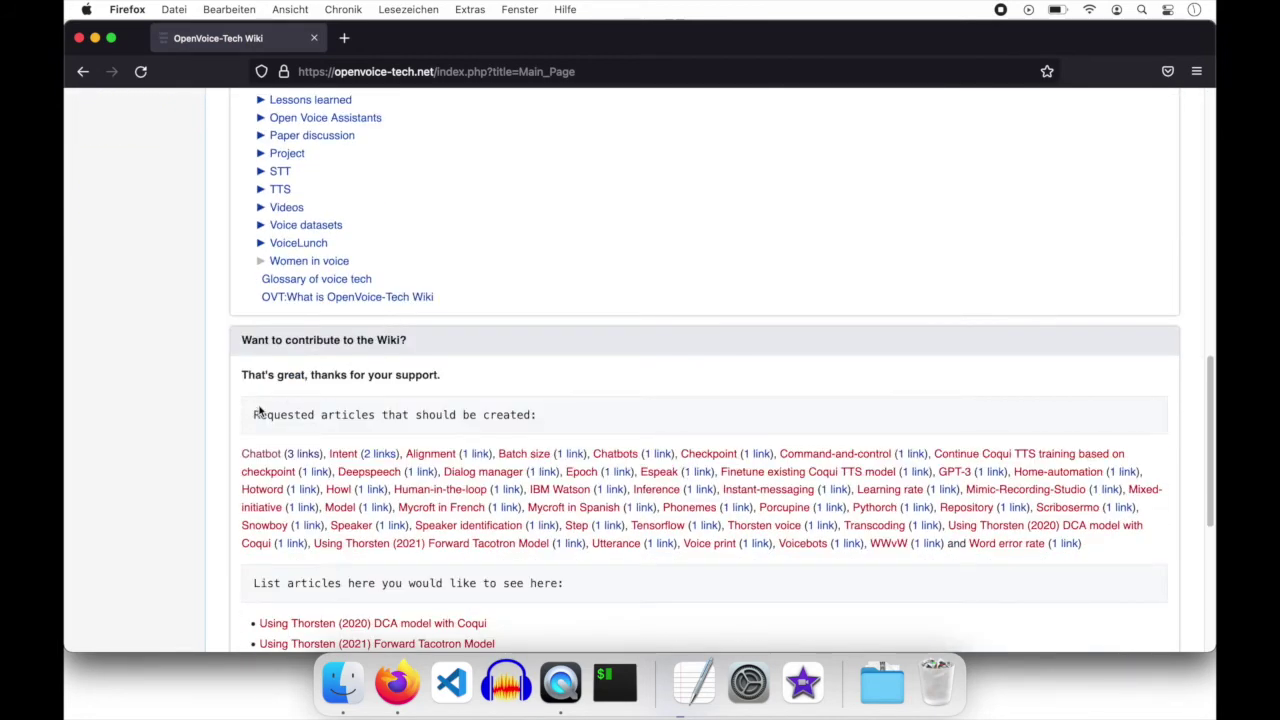
pyautogui.moveTo(241, 340); pyautogui.dragTo(420, 340)
pyautogui.click(420, 341)
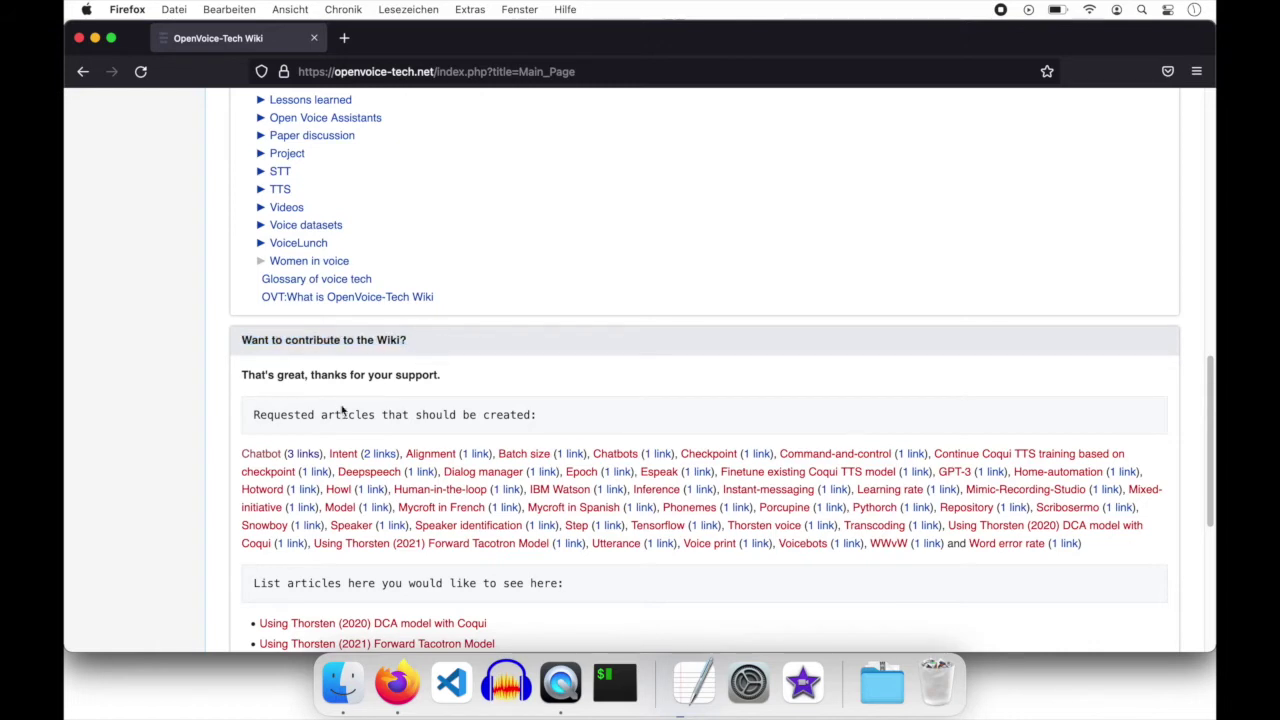
pyautogui.click(304, 455)
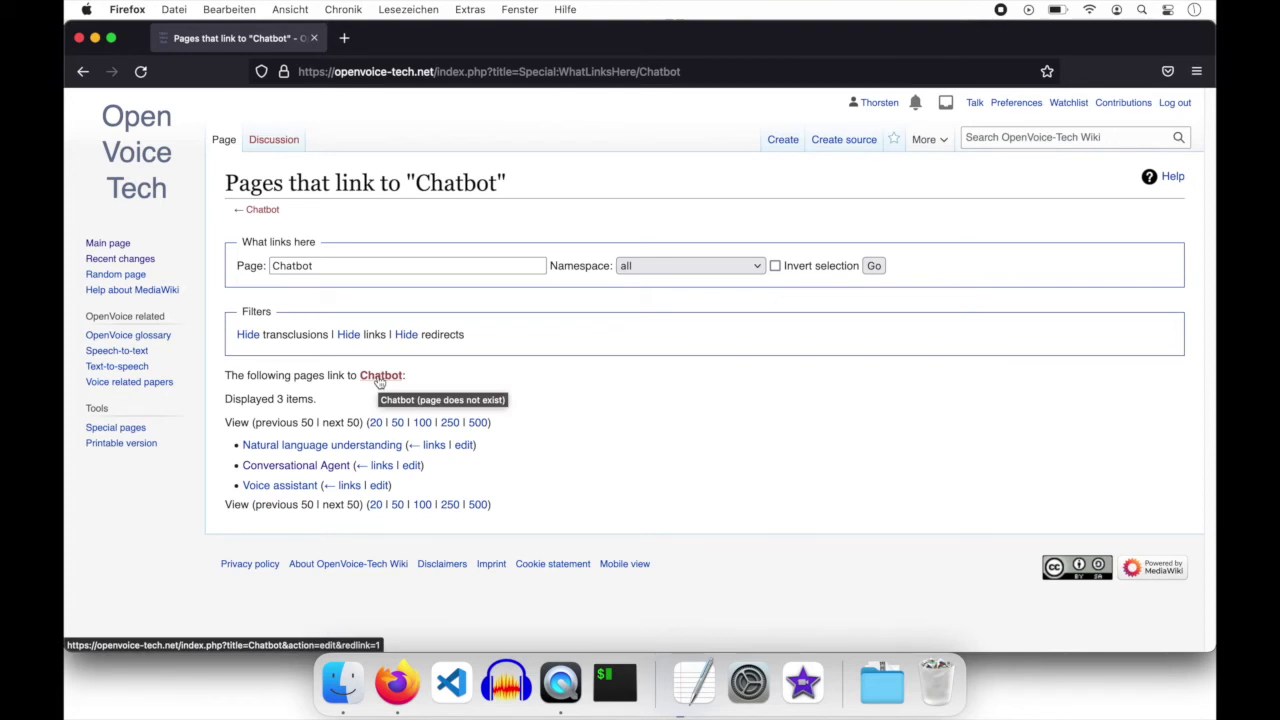
# Save the new Chatbot page containing #REDIRECT [[Conversational Agent]] with summary 'Simple redirect page'
pyautogui.click(380, 382)
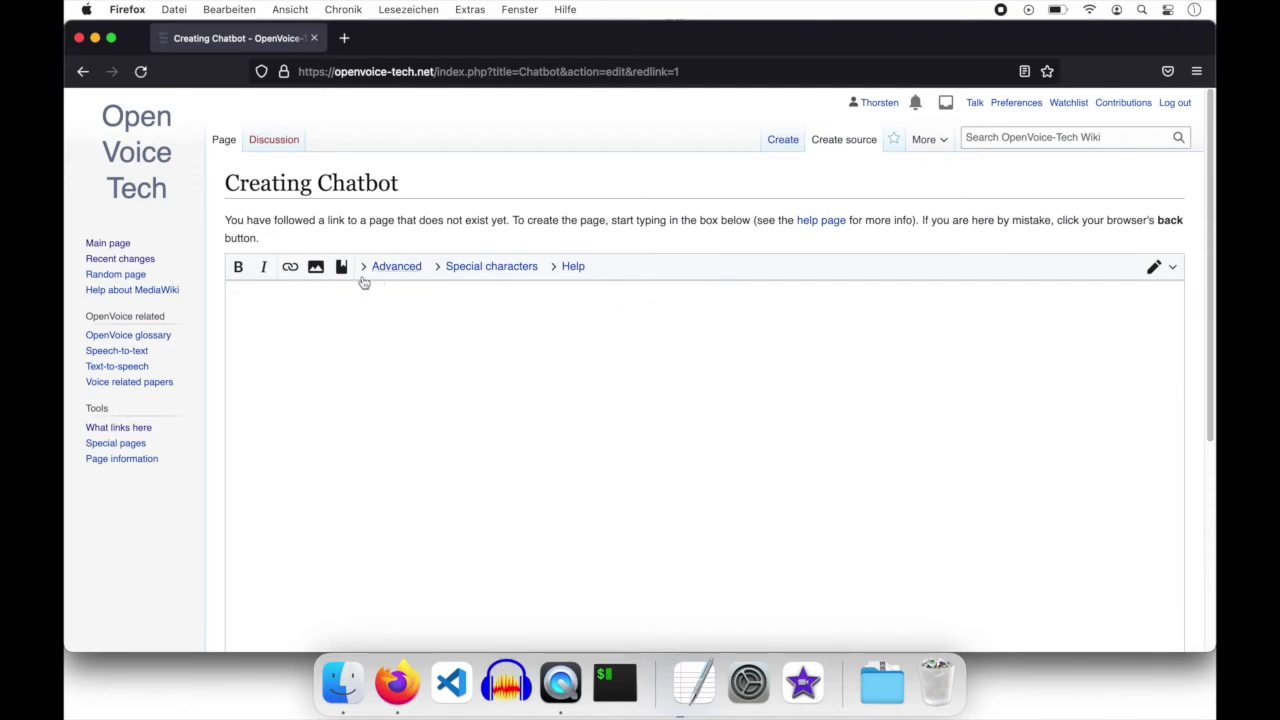
pyautogui.click(303, 305)
pyautogui.press('super+v')
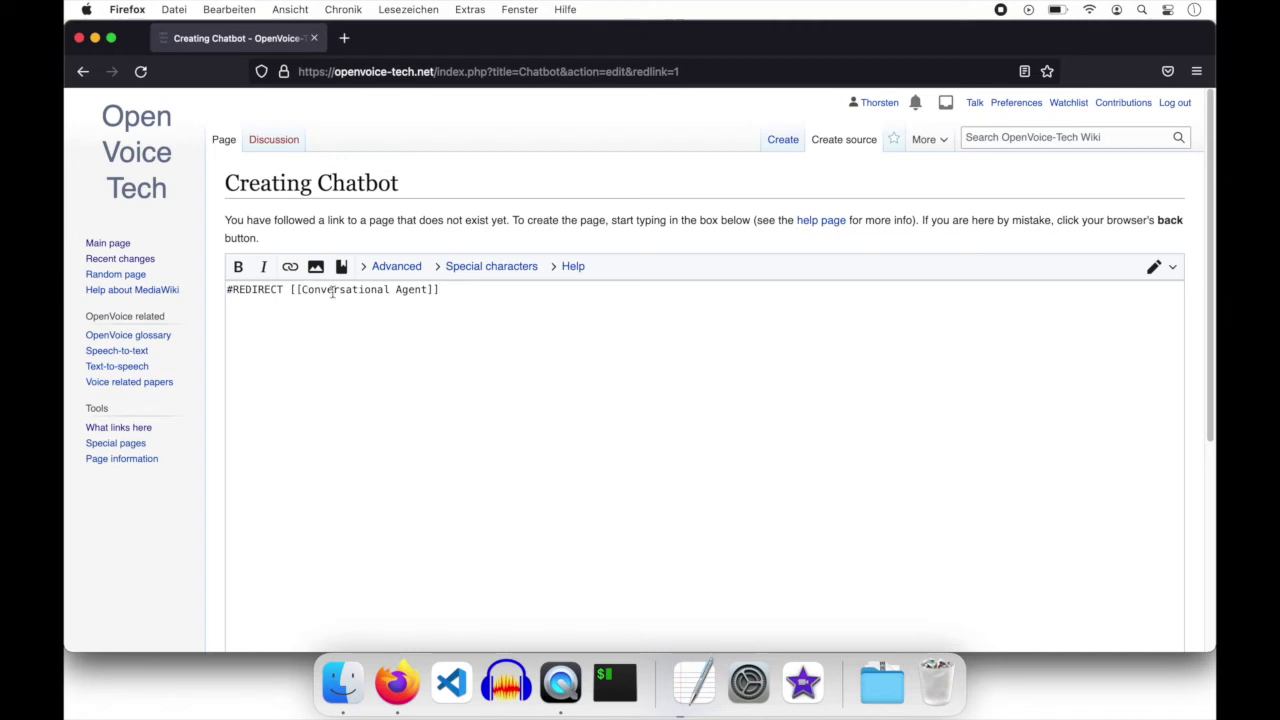
pyautogui.scroll(-5, 217, 345)
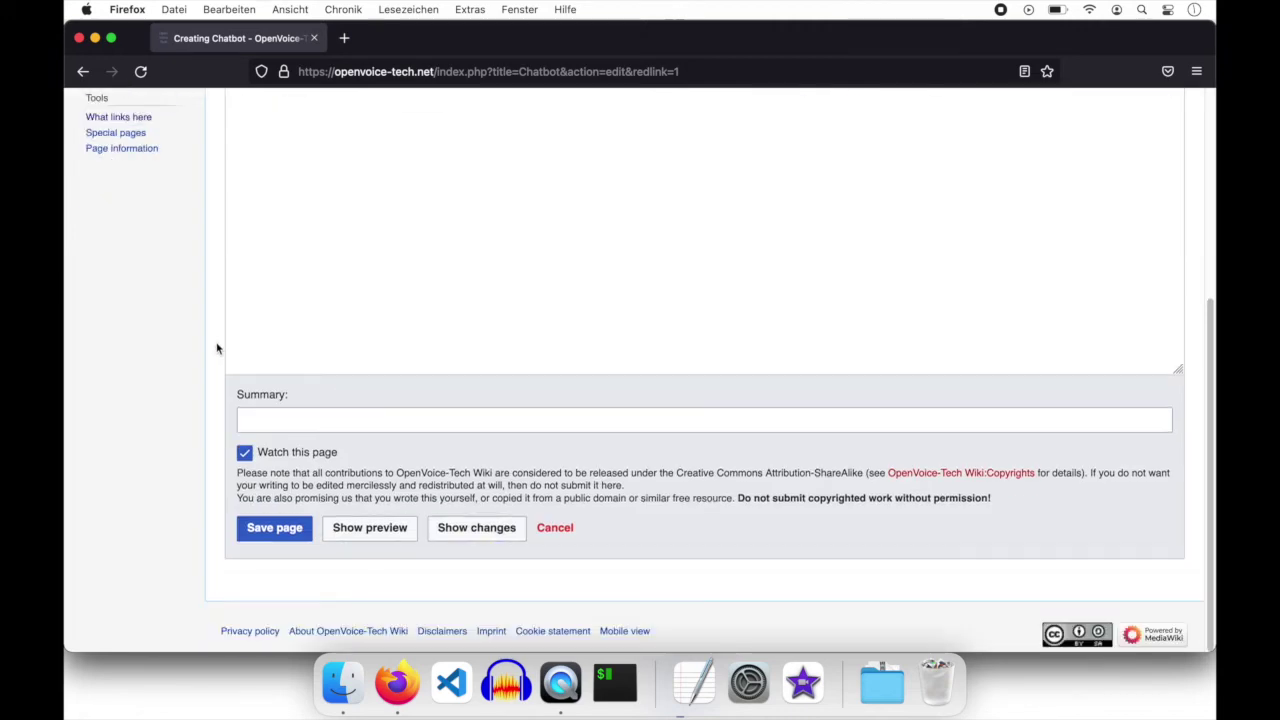
pyautogui.click(255, 421)
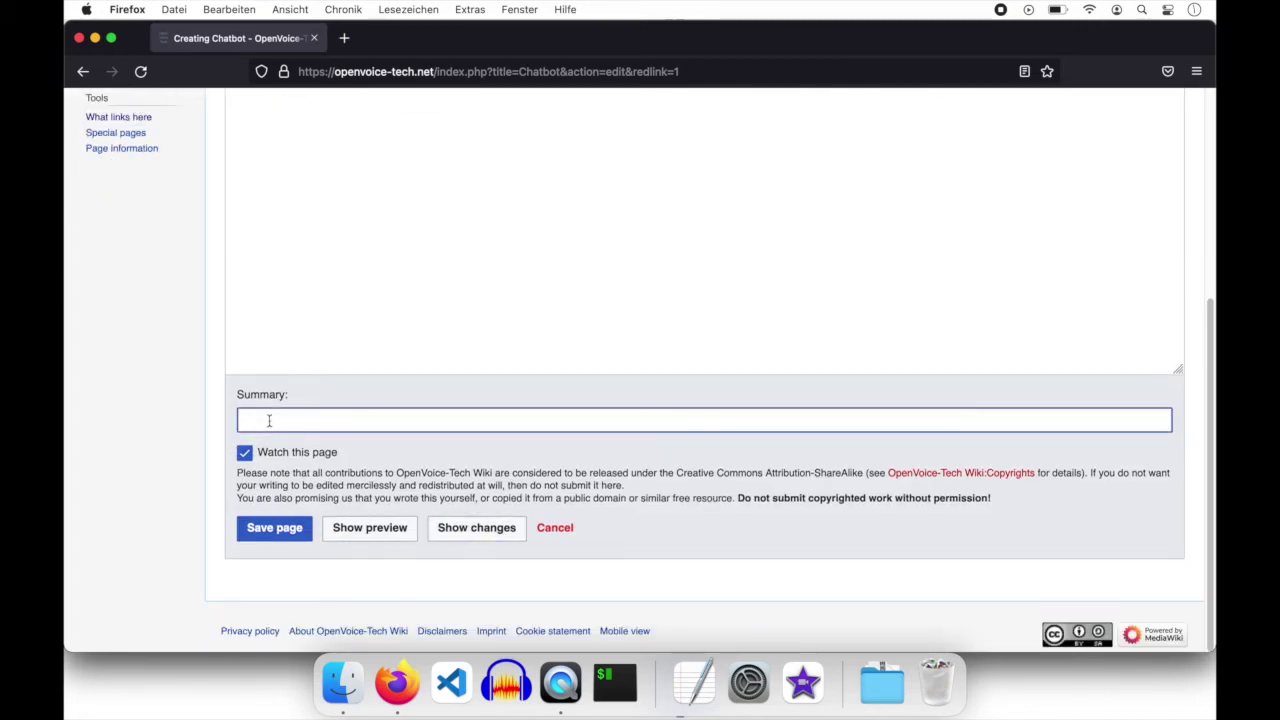
pyautogui.write('Simple redirect page')
pyautogui.click(270, 529)
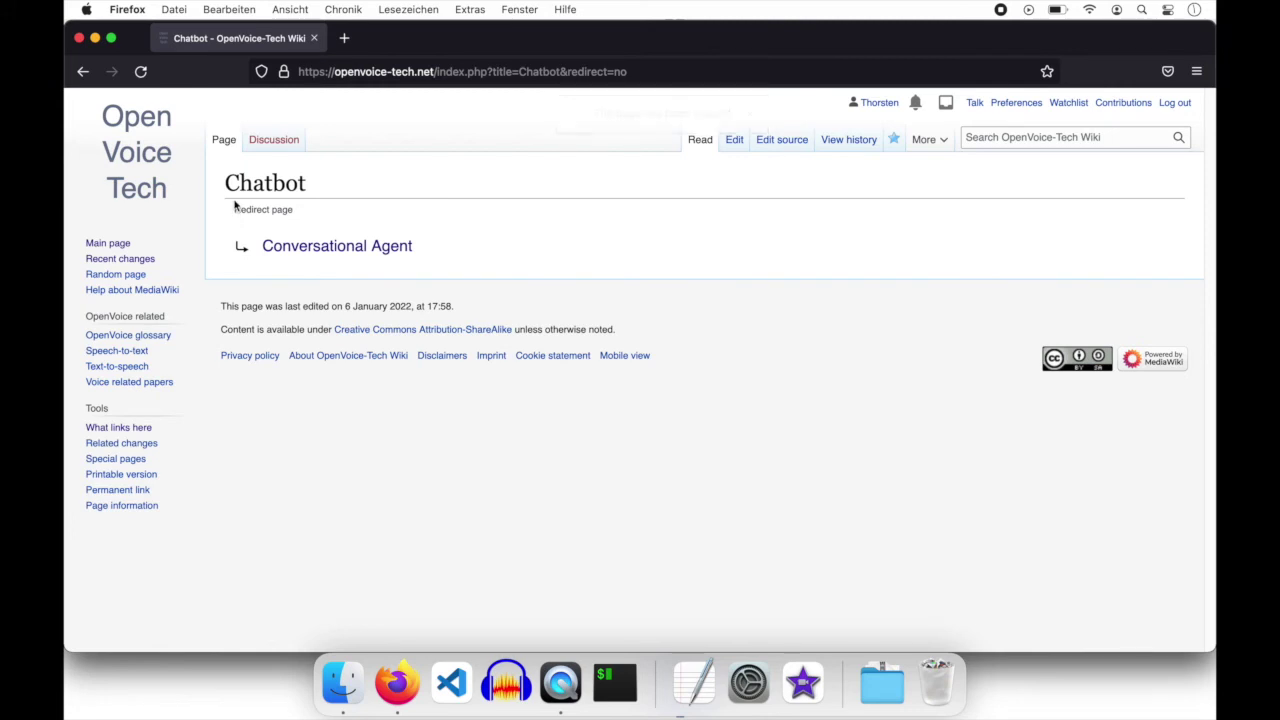
pyautogui.moveTo(227, 184); pyautogui.dragTo(312, 184)
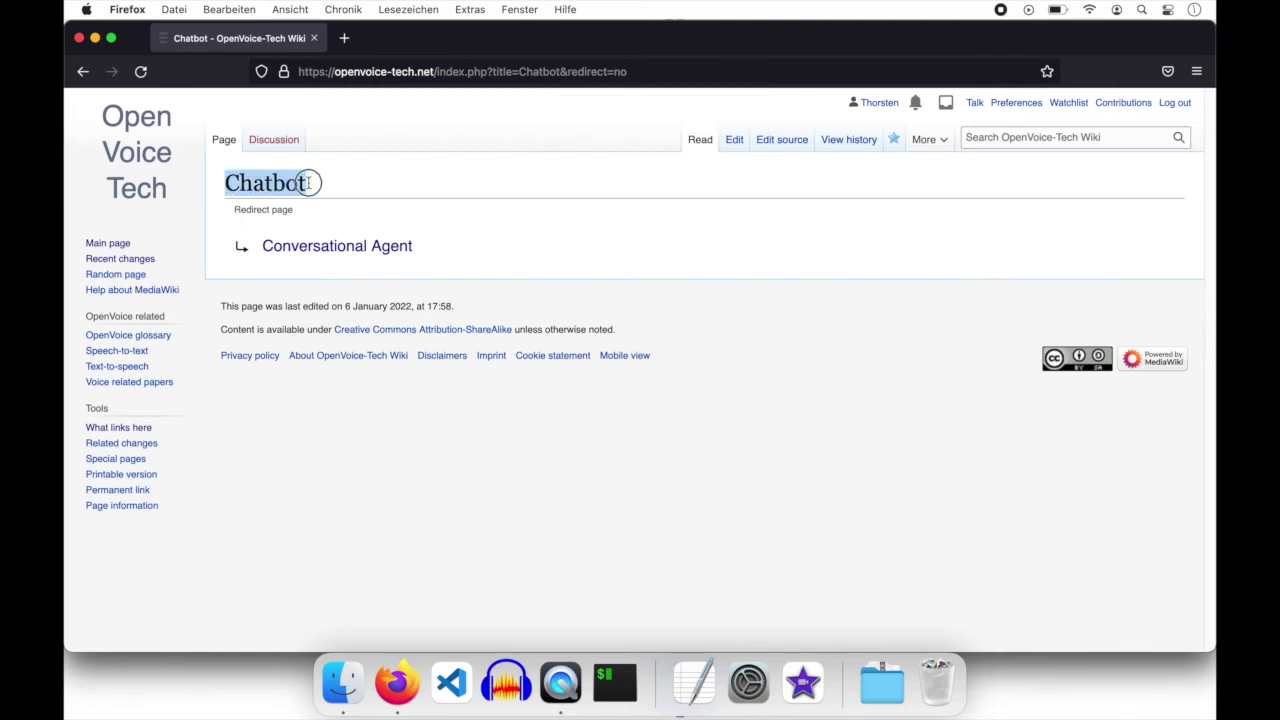
pyautogui.doubleClick(265, 208)
pyautogui.click(272, 208)
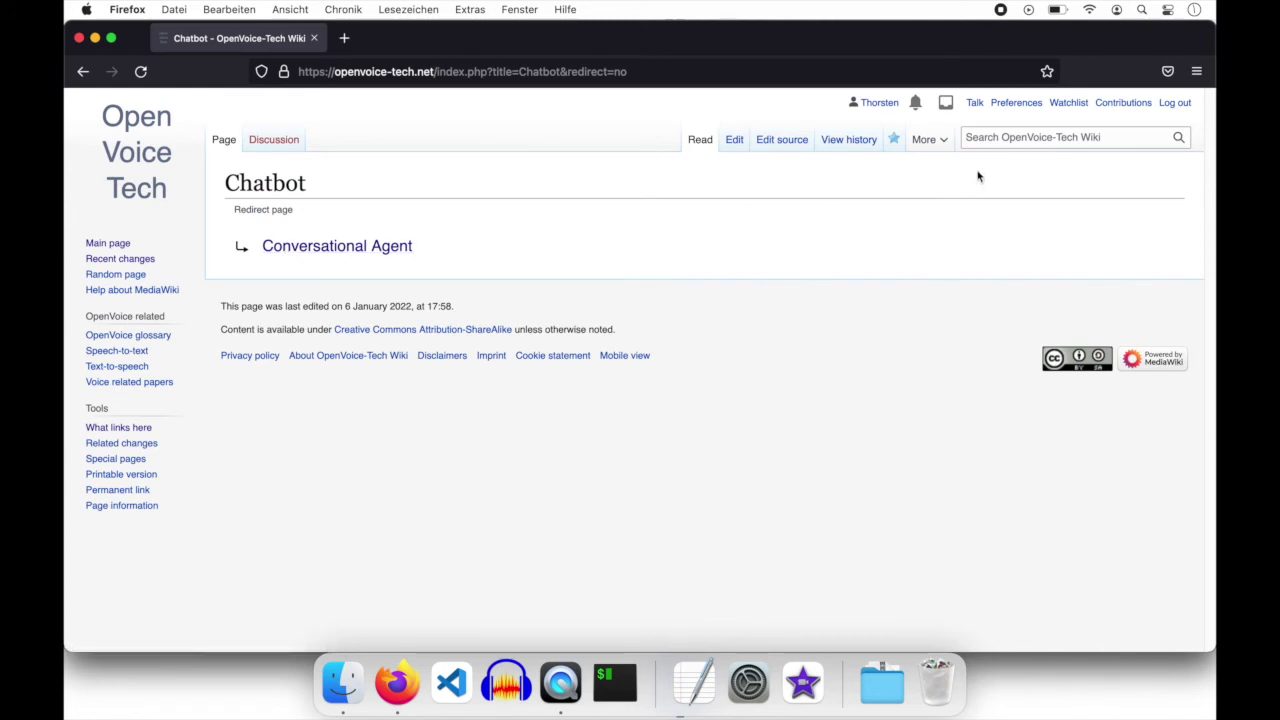
# Search 'chat', open Chatbot, and confirm it lands on Conversational Agent redirected from Chatbot
pyautogui.click(1026, 136)
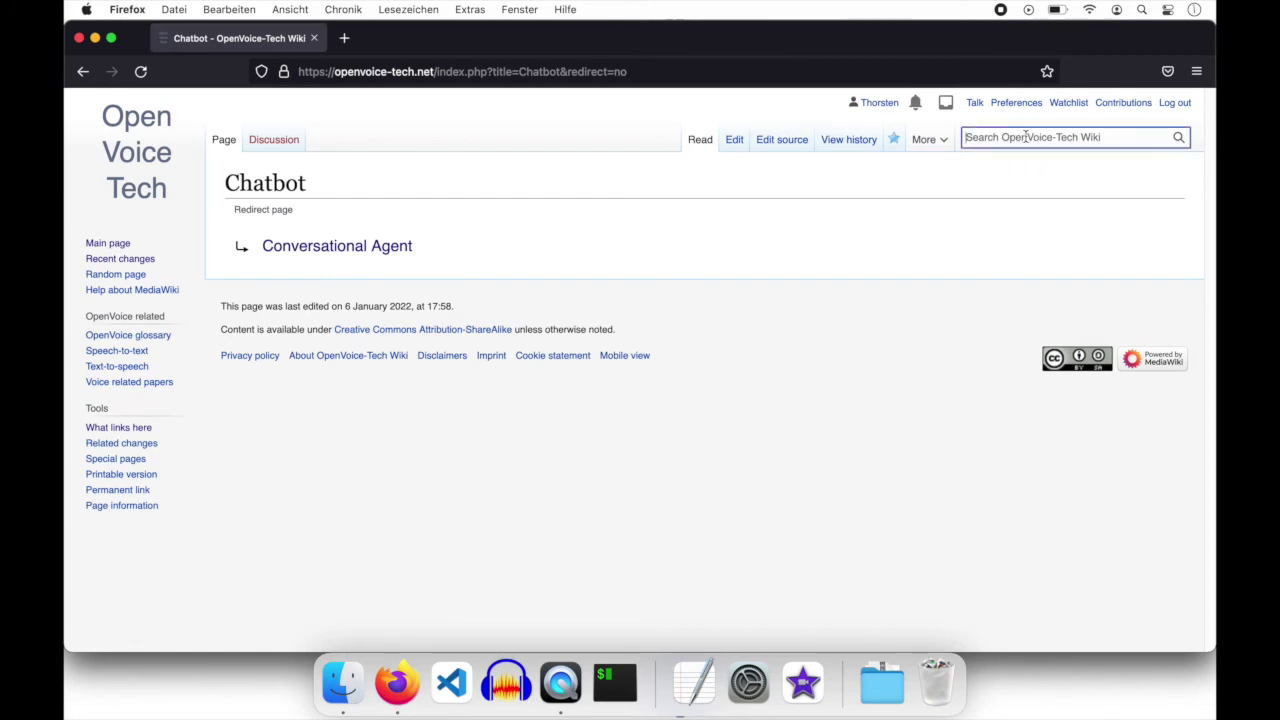
pyautogui.write('chat')
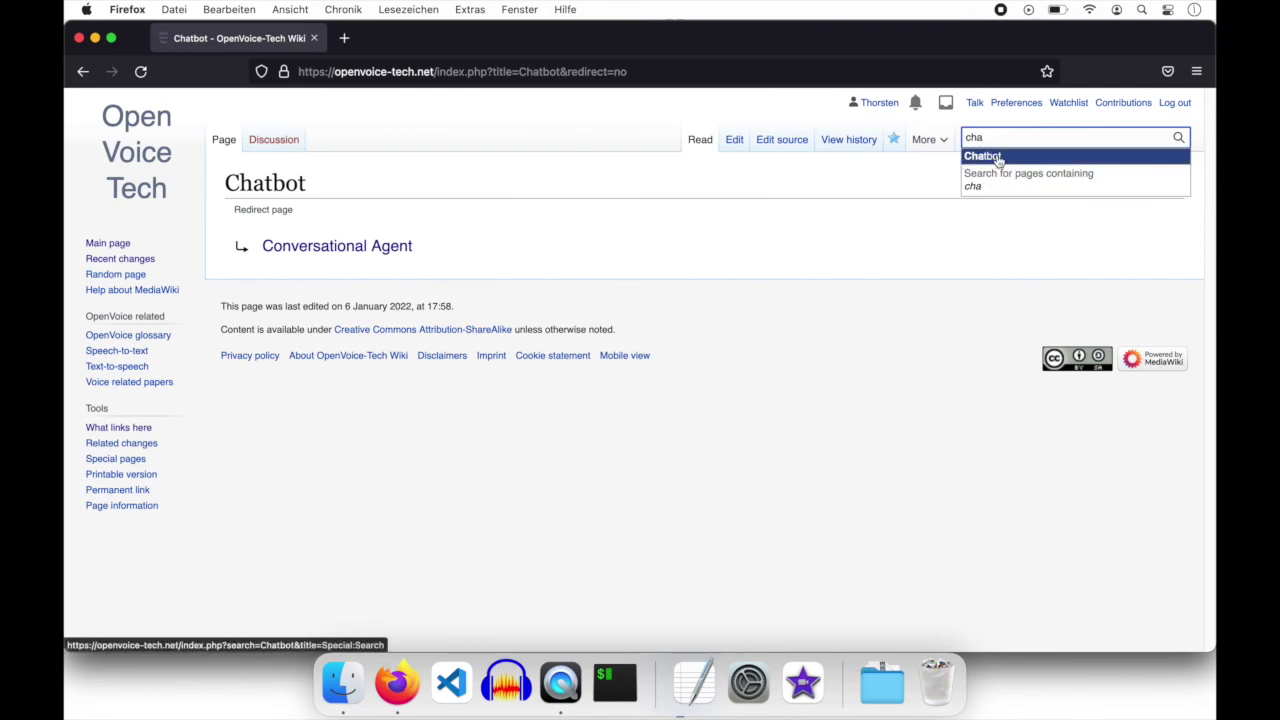
pyautogui.click(997, 160)
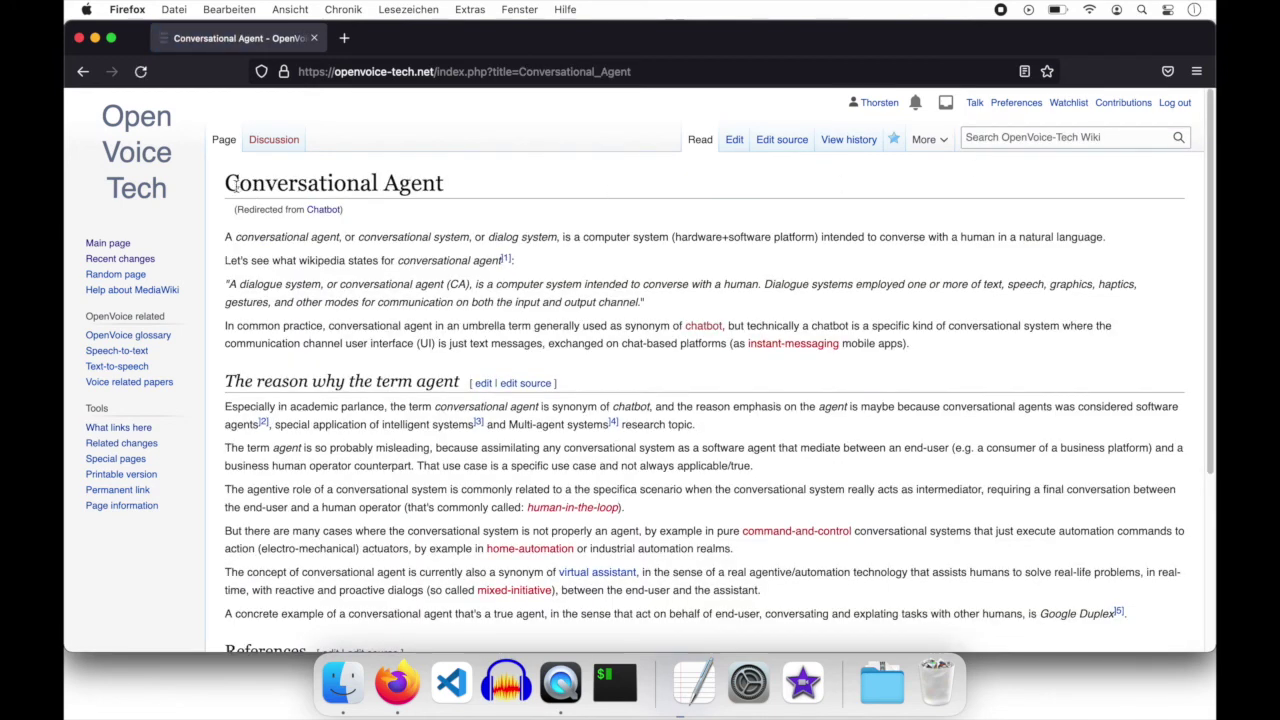
pyautogui.moveTo(228, 183); pyautogui.dragTo(453, 180)
pyautogui.click(453, 181)
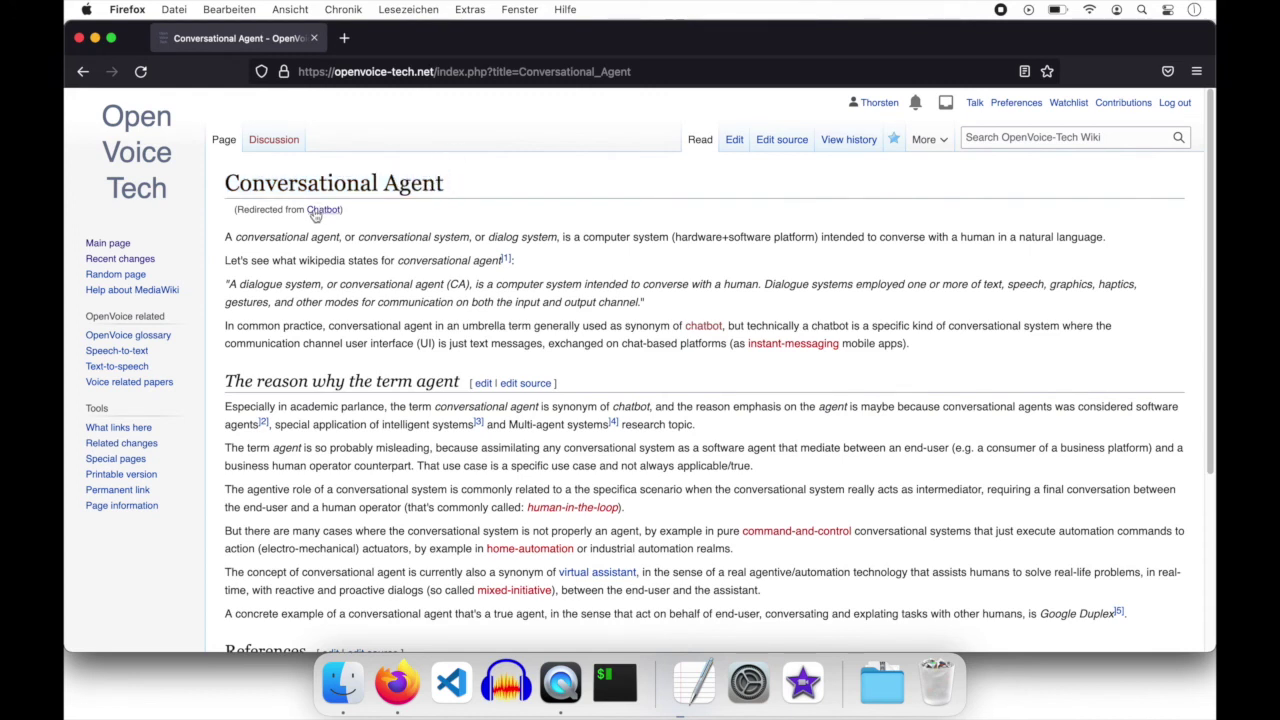